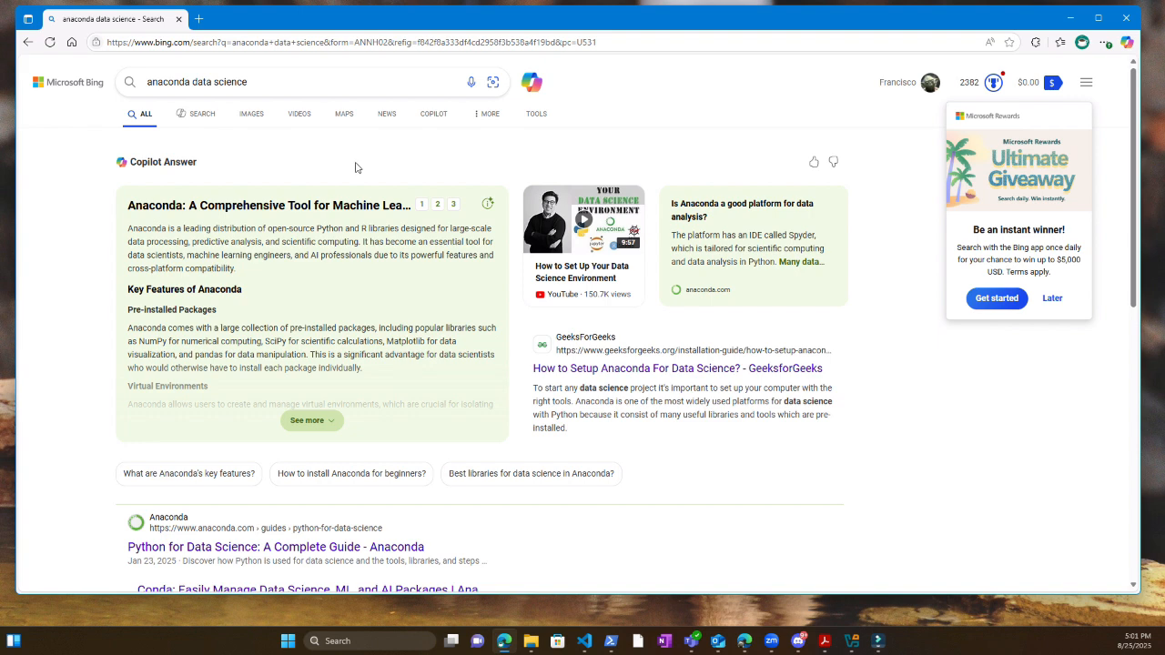
Step: Open the Anaconda site from the "anaconda data science" search results and go to its home page
scroll(355, 167, down, 3)
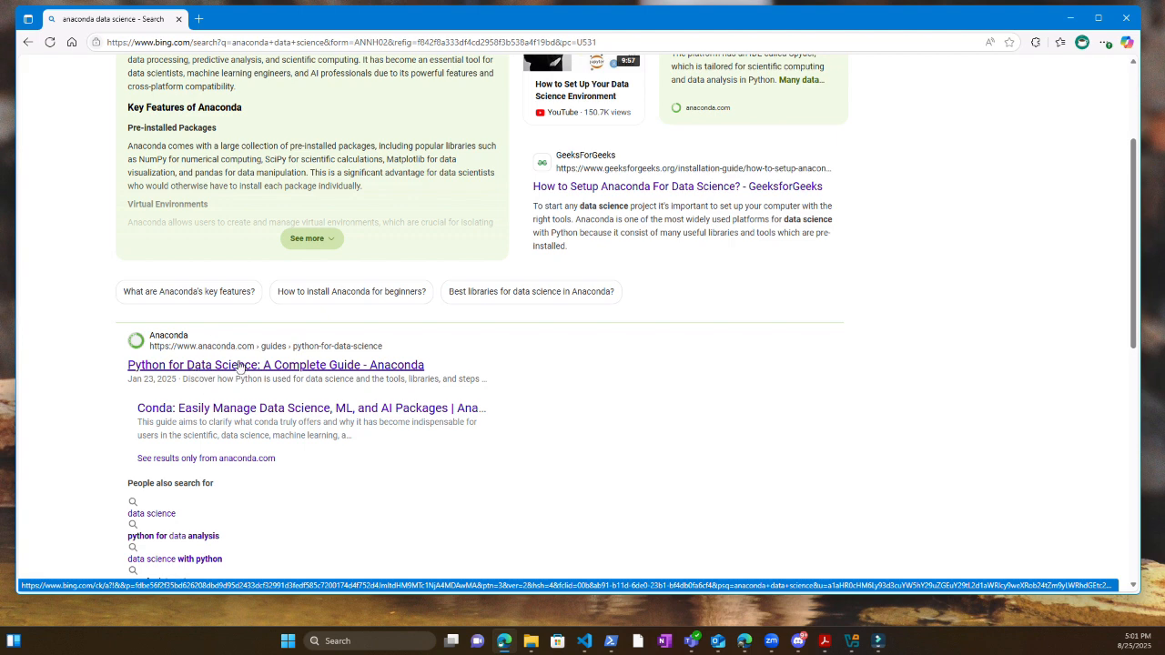
scroll(349, 376, down, 1)
scroll(349, 375, down, 5)
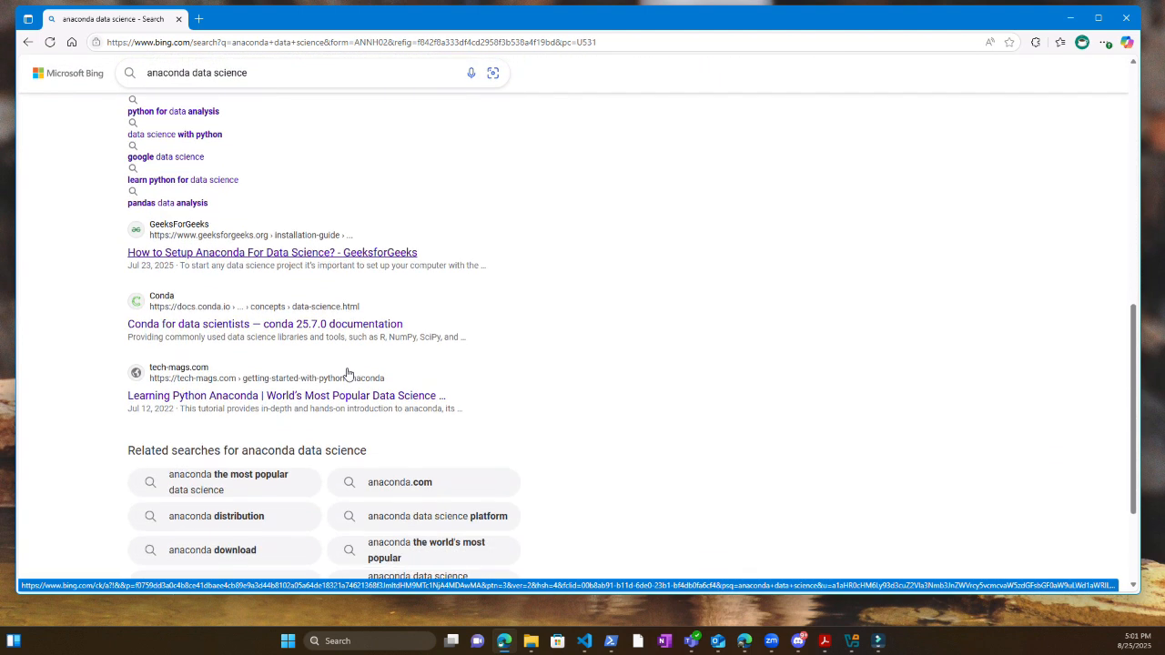
scroll(346, 372, up, 5)
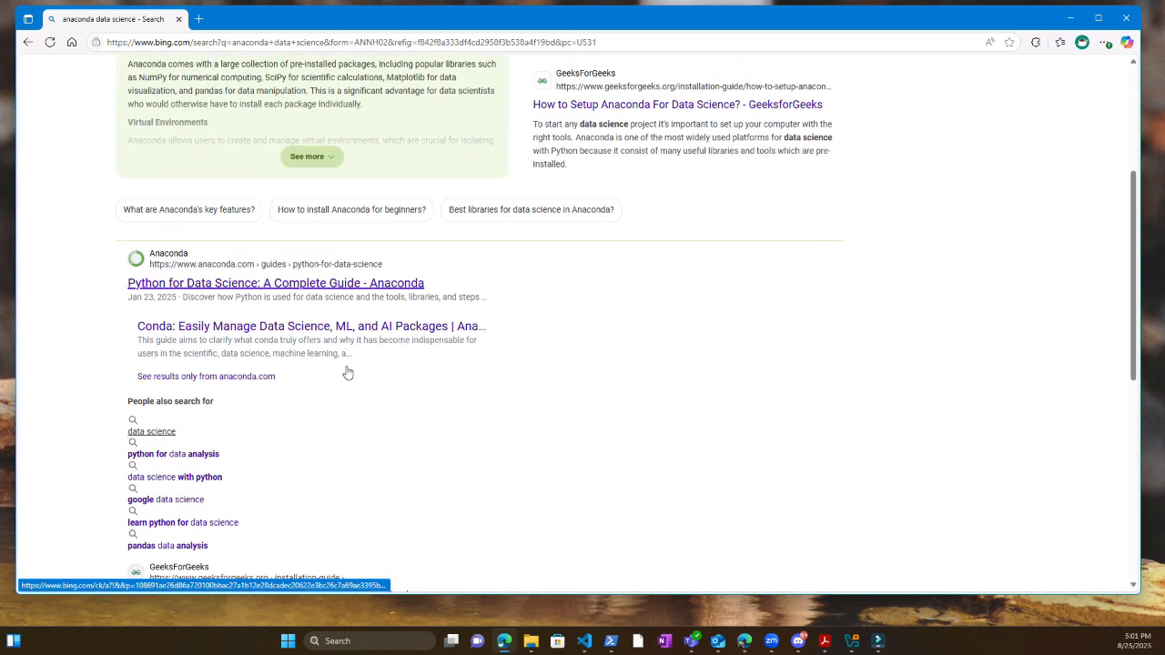
click(271, 306)
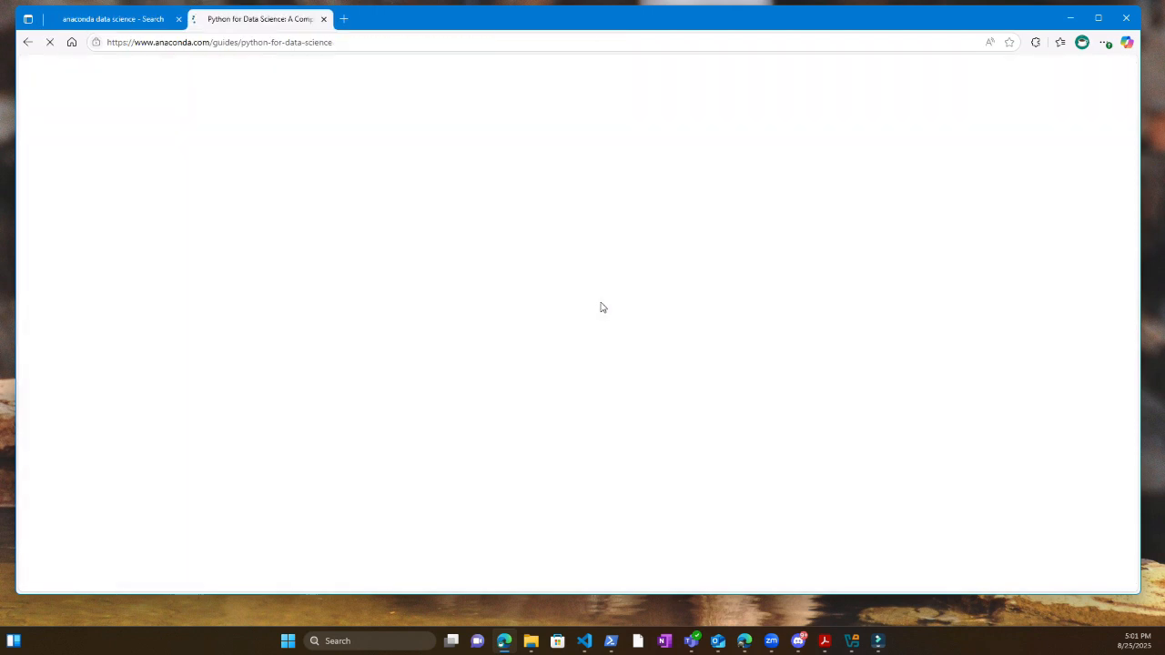
click(233, 80)
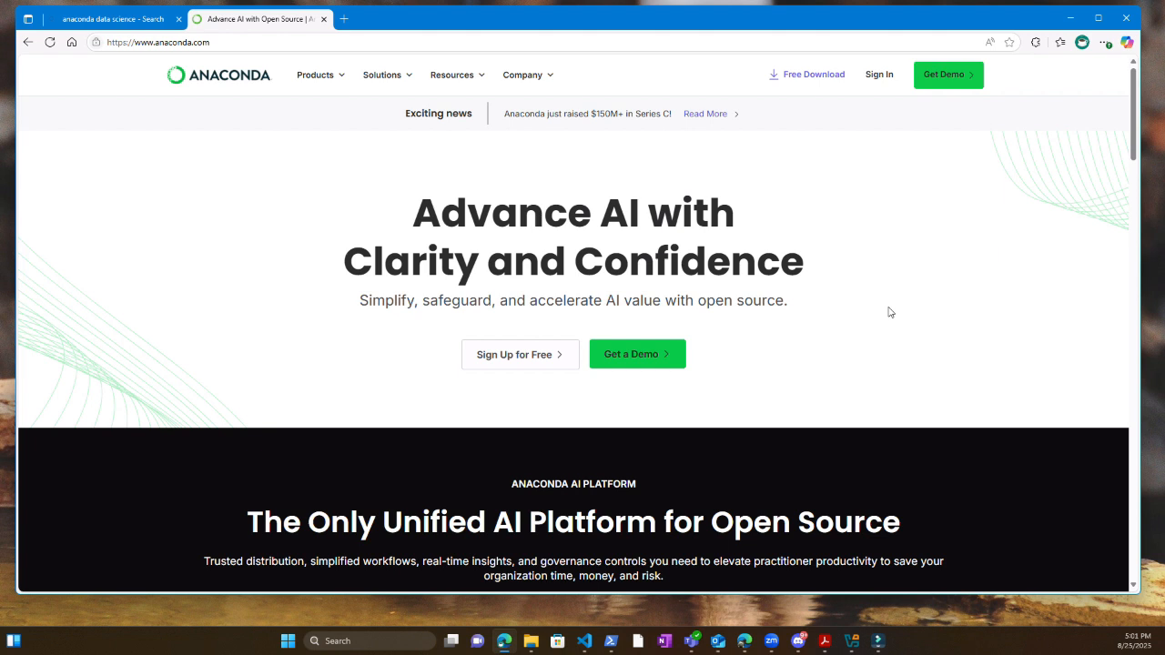
Step: Download the Windows Anaconda Distribution installer from the free download page, skipping registration
click(806, 77)
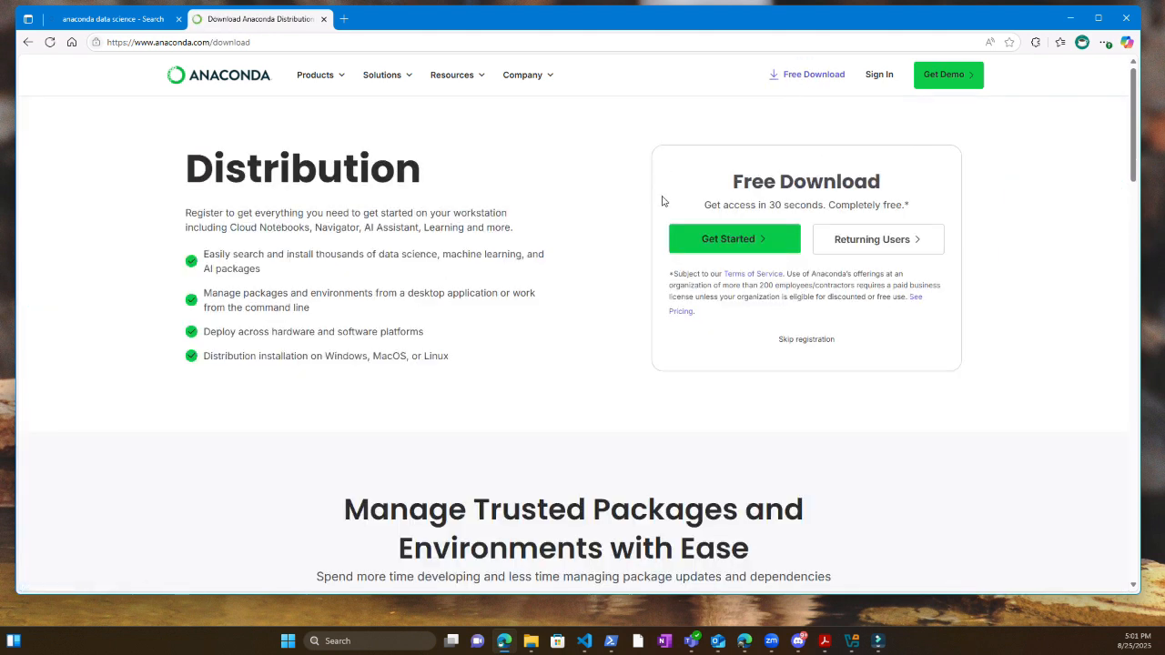
click(806, 341)
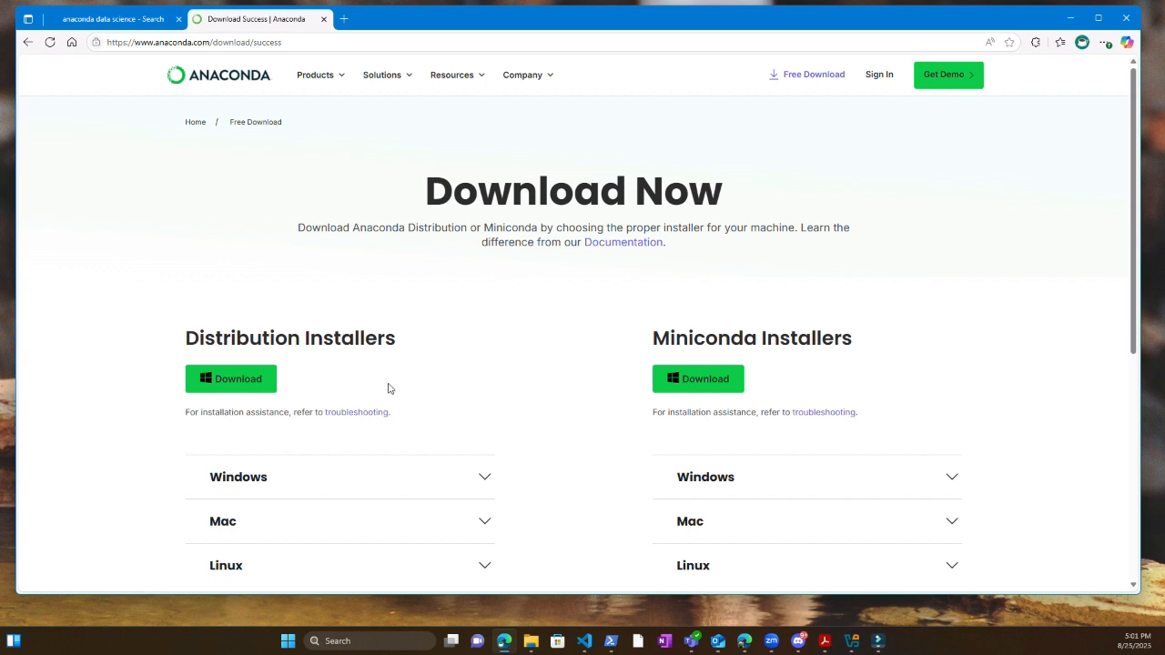
click(241, 385)
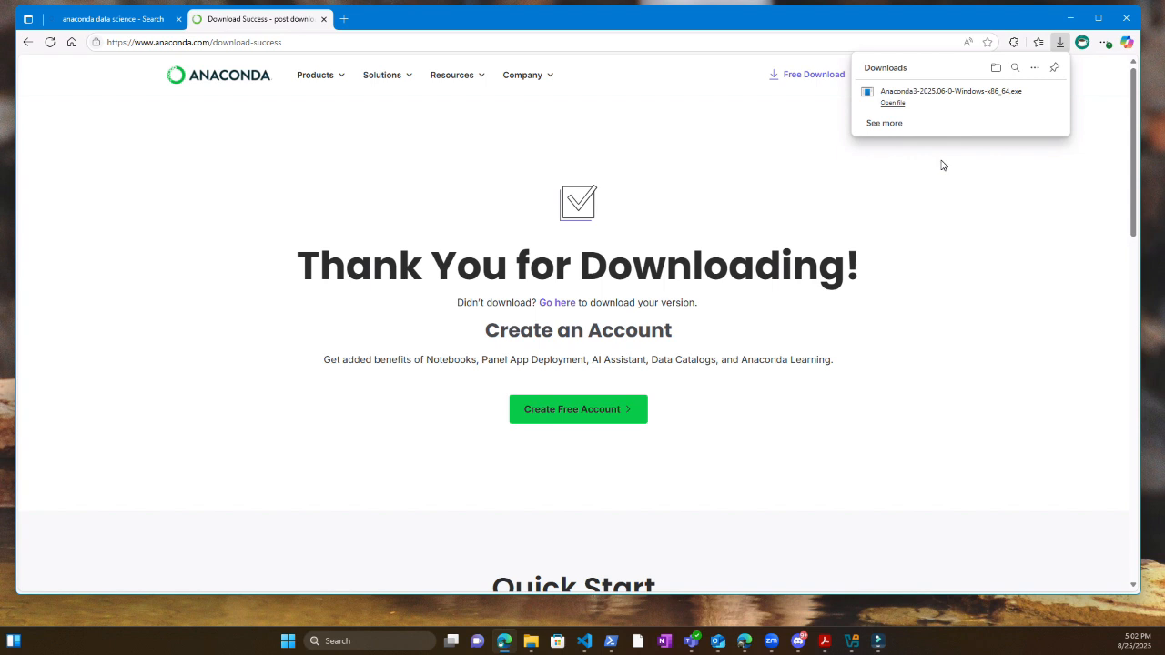
Step: Run the downloaded Anaconda3-2025.06-0-Windows-x86_64.exe and install it, keeping the default destination folder
mouse_move(935, 111)
click(943, 99)
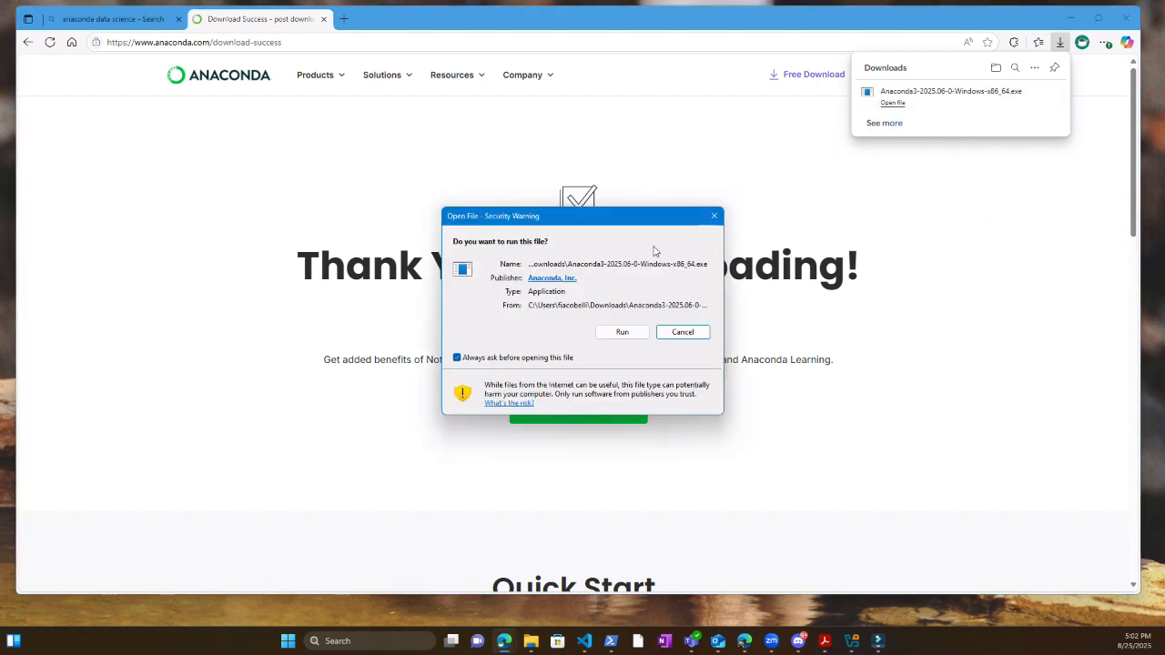
click(622, 332)
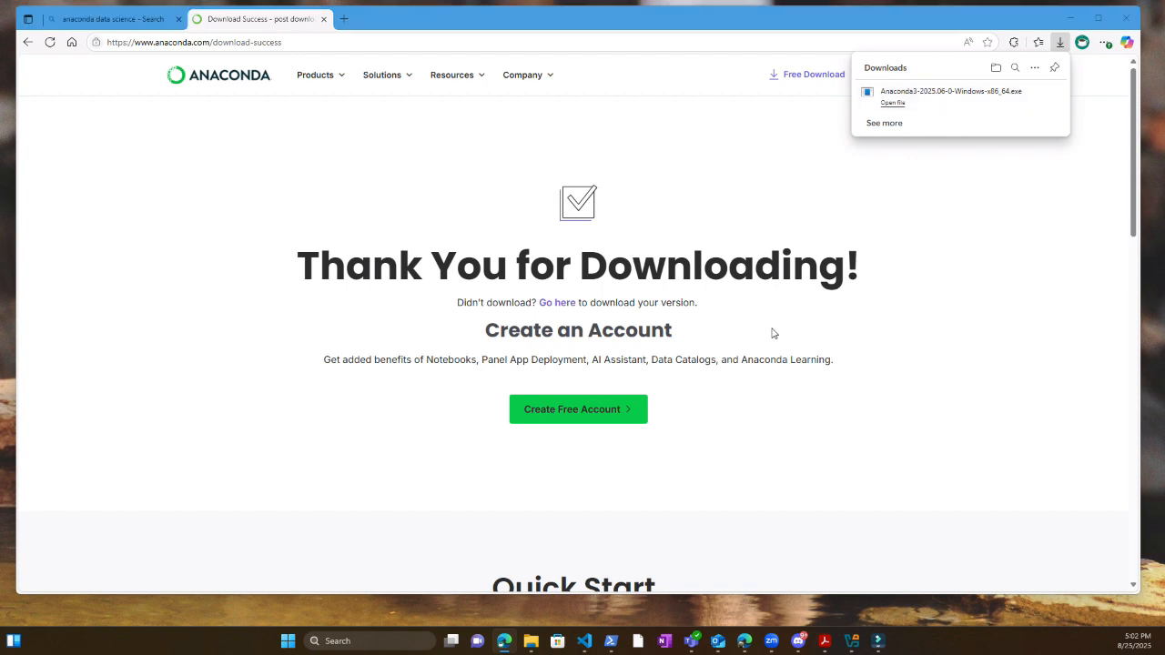
click(642, 326)
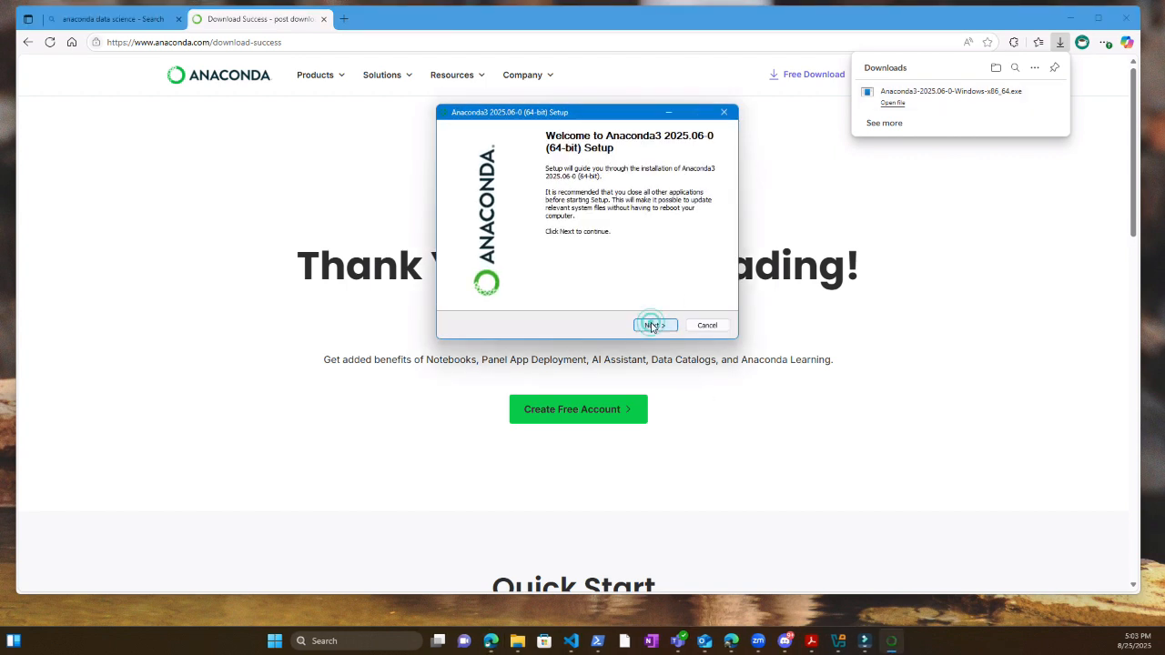
click(657, 329)
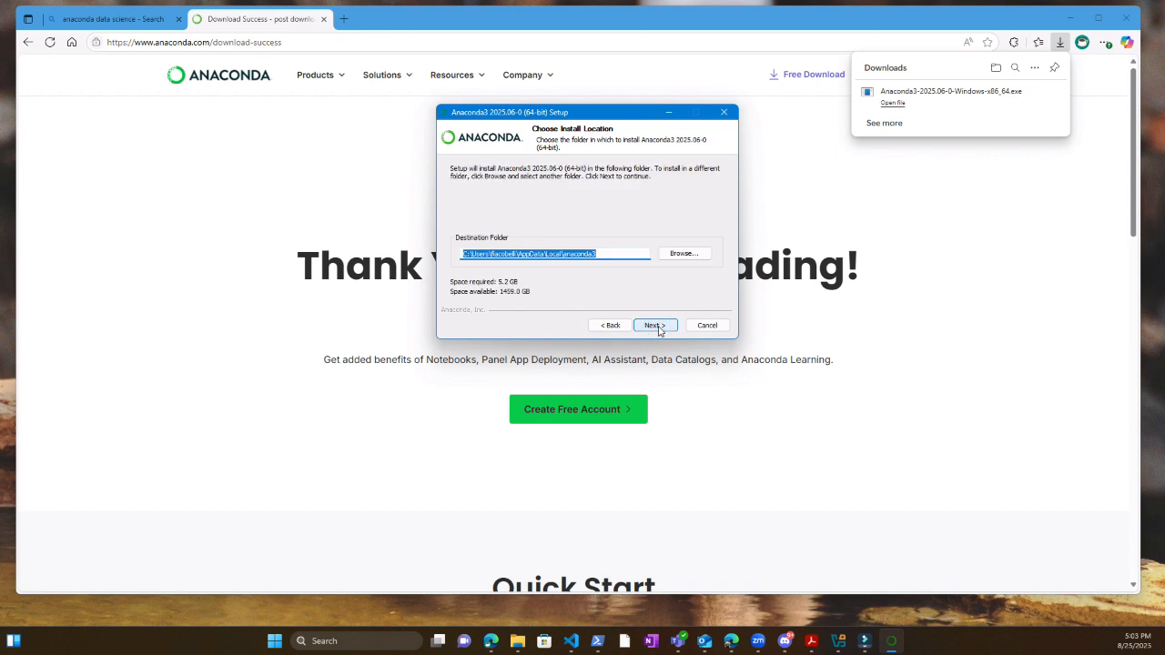
click(657, 326)
click(656, 325)
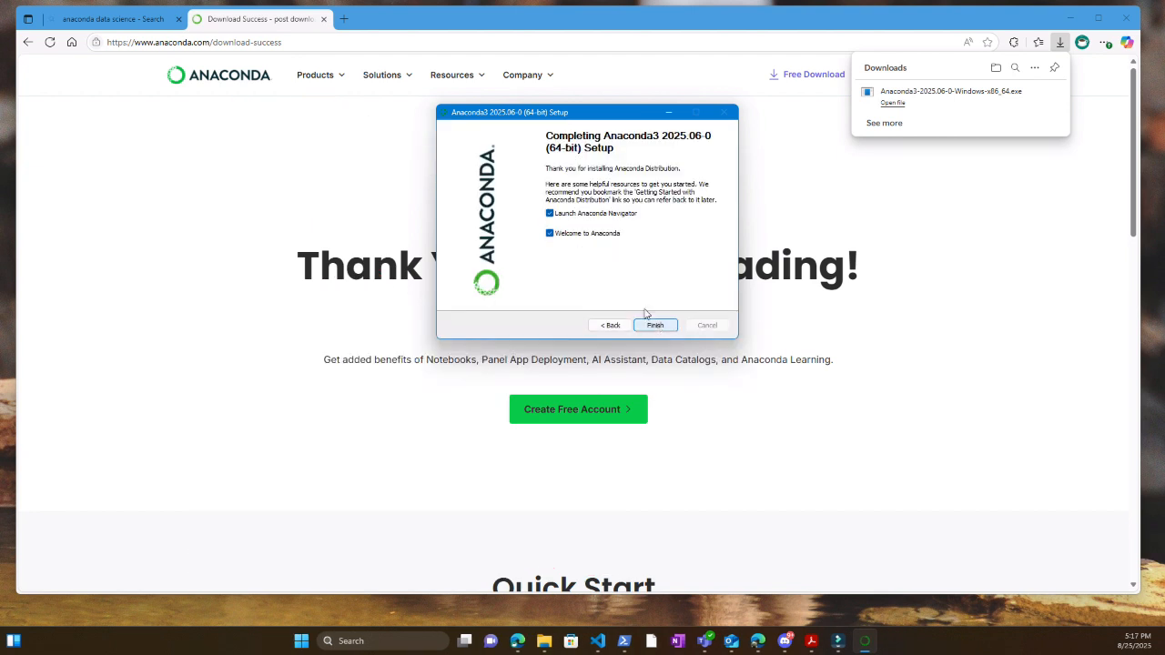
Step: Finish the Anaconda3 setup with Welcome to Anaconda and Launch Anaconda Navigator deselected
click(550, 234)
click(550, 214)
click(654, 324)
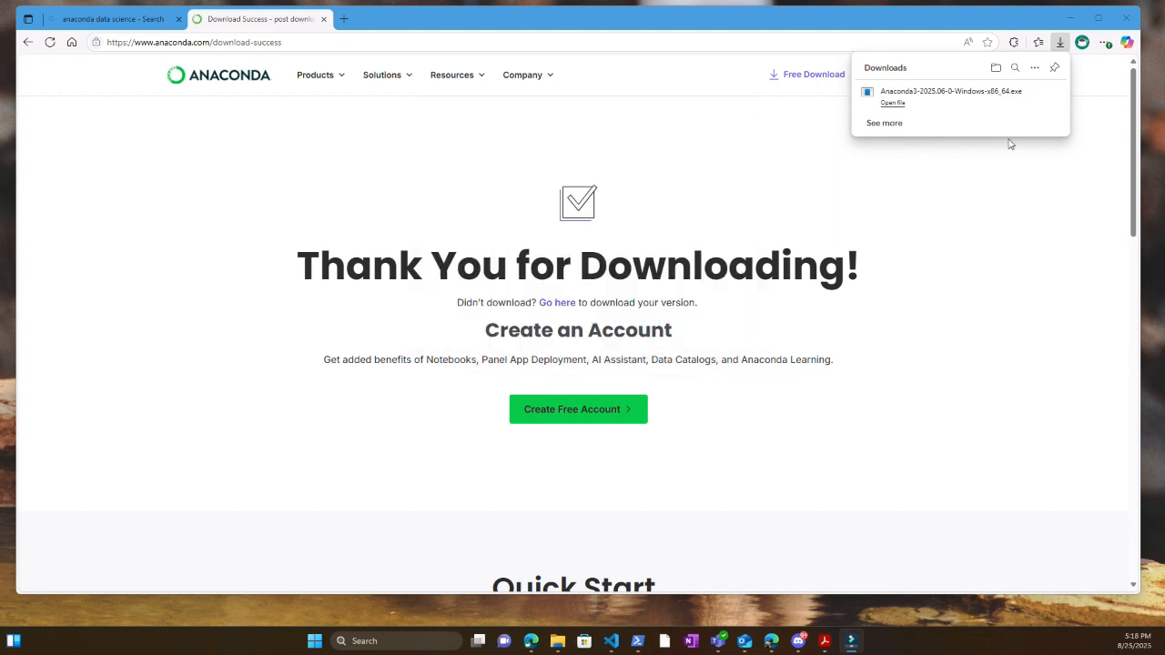
Step: Minimize the browser and launch Anaconda Navigator by searching the installed apps for "anac"
click(822, 220)
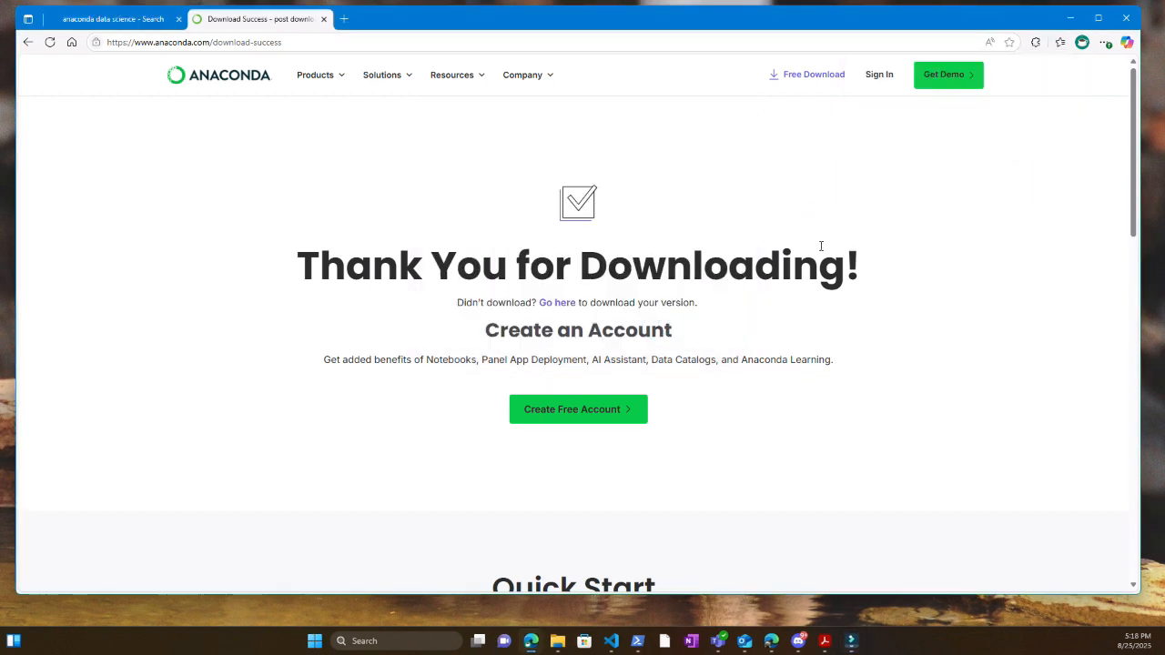
click(1070, 20)
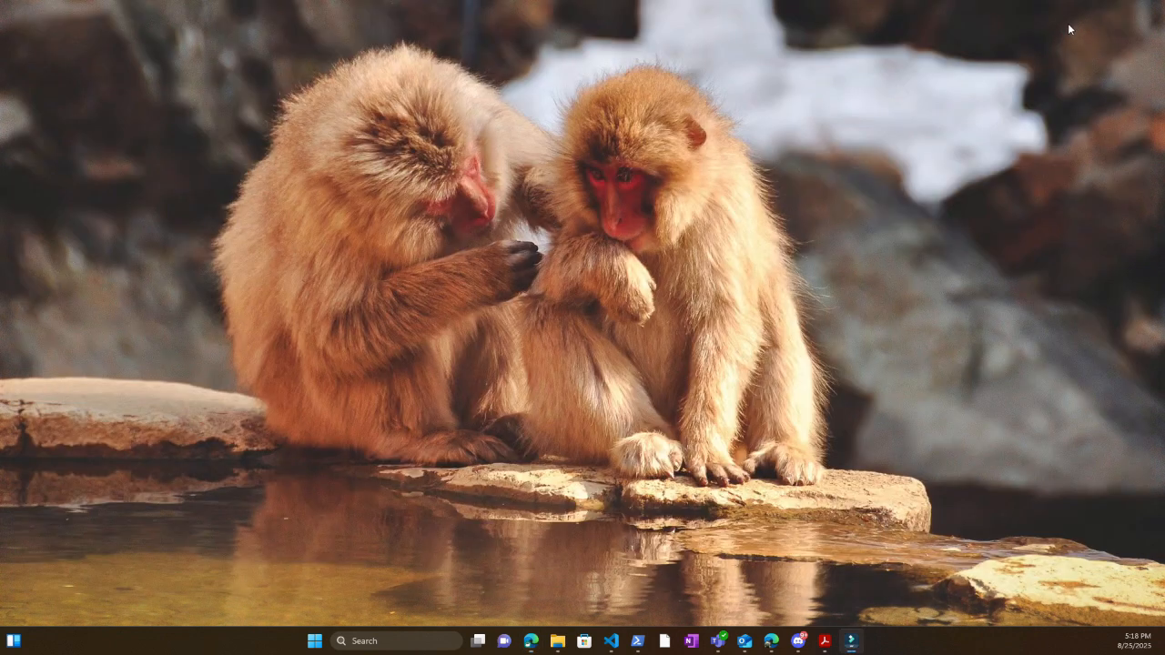
click(316, 642)
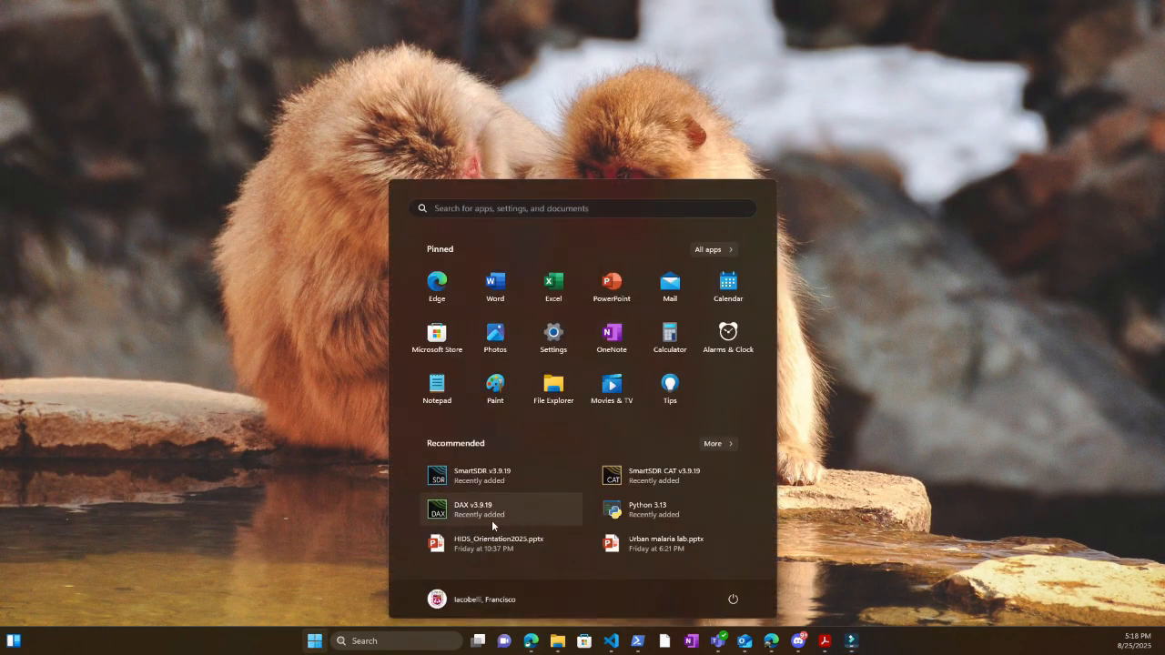
click(564, 215)
text(ana)
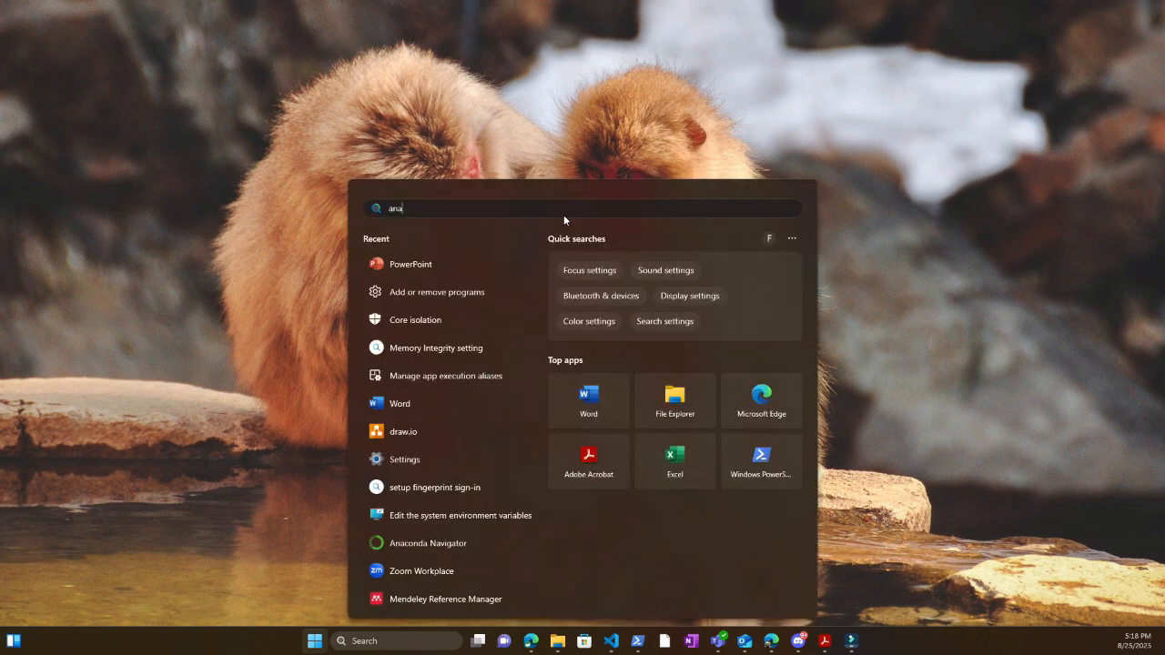
text(c)
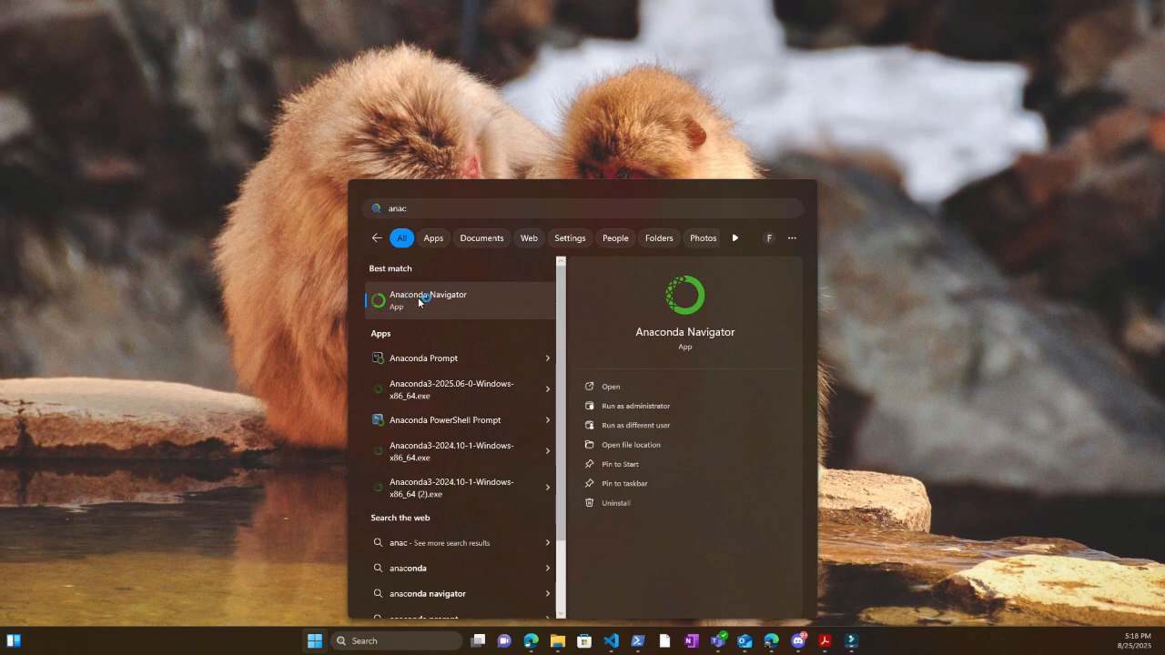
click(418, 297)
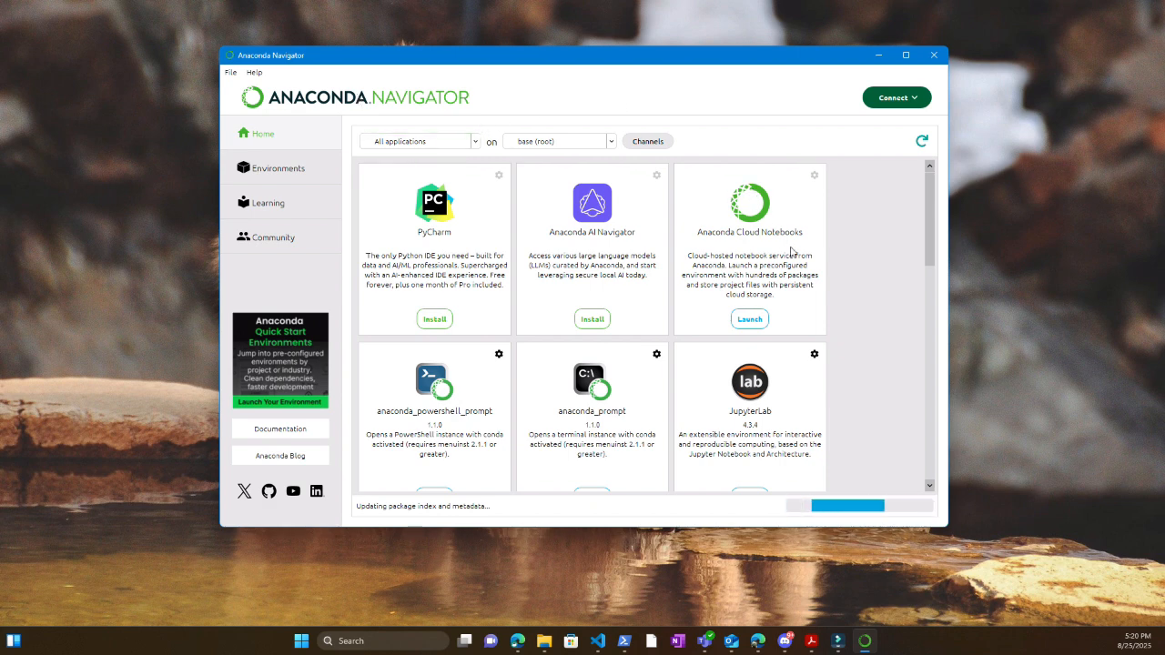
Step: Find RStudio among the applications on Anaconda Navigator's home page and install it
click(930, 209)
drag(929, 209, 944, 428)
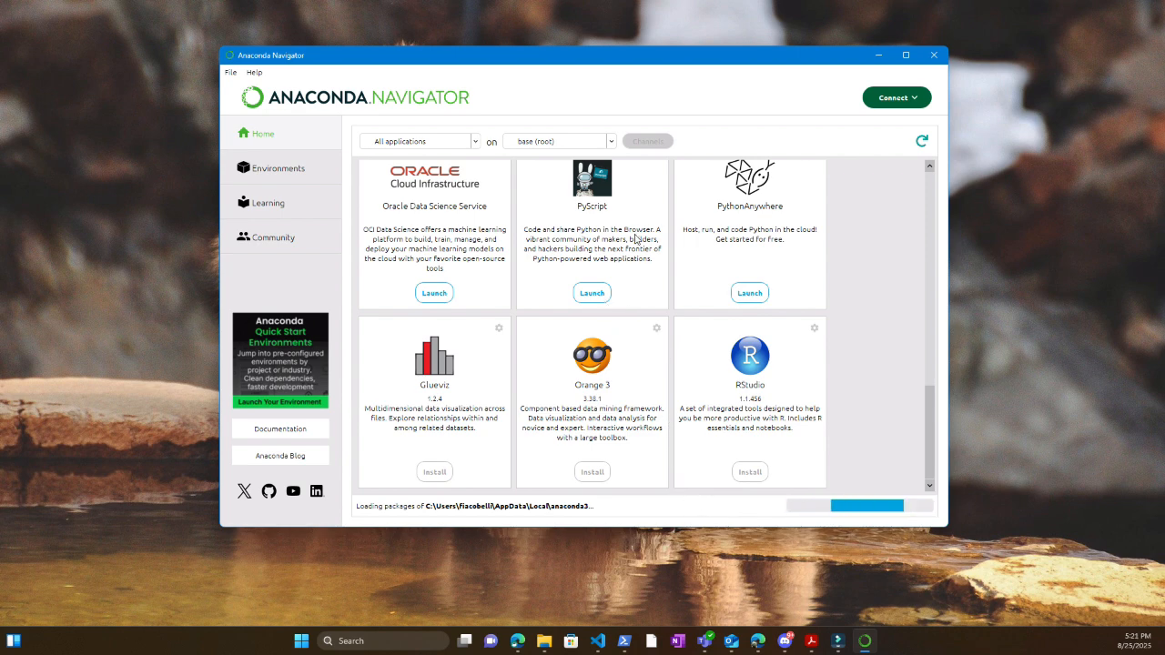
click(746, 295)
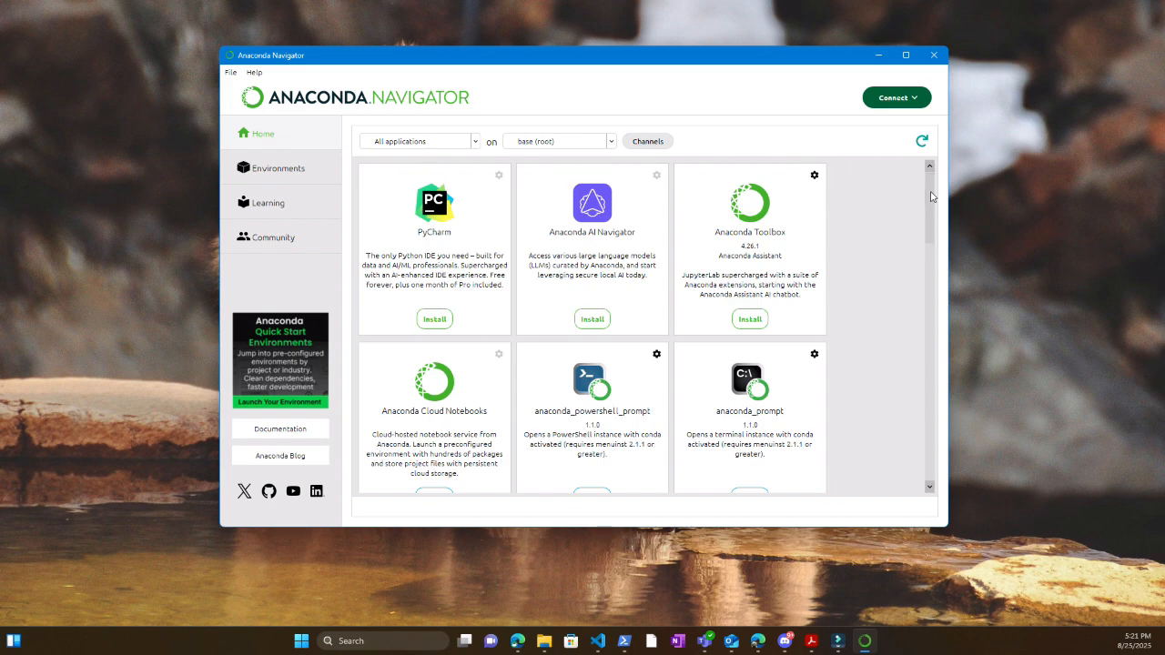
drag(931, 197, 946, 412)
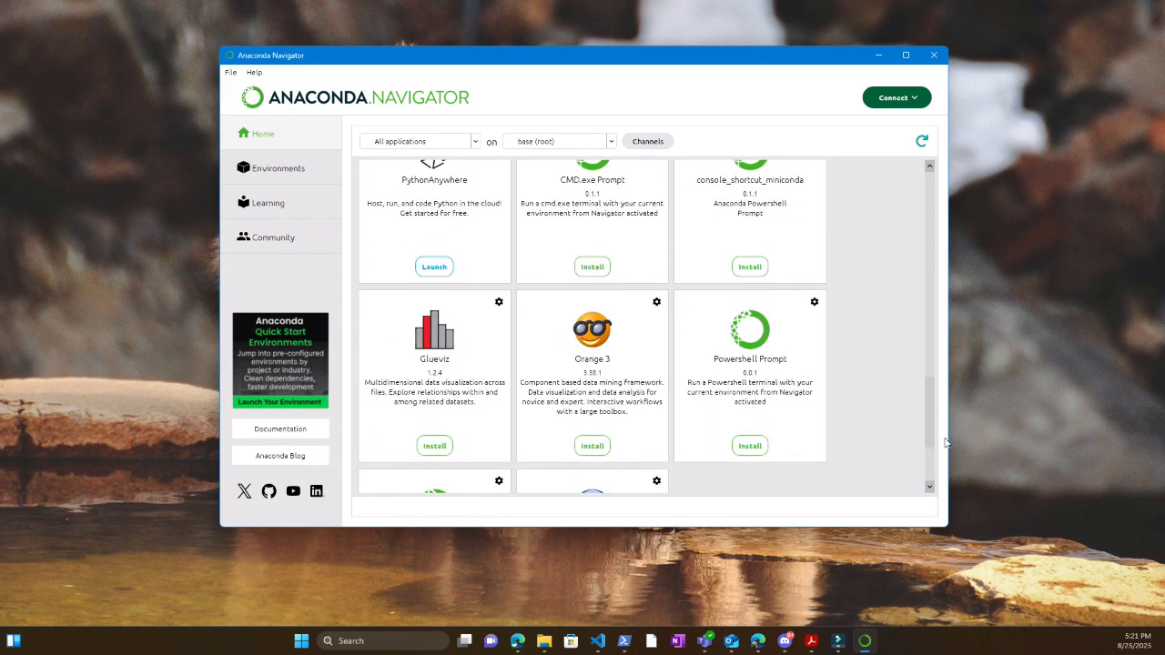
drag(928, 477, 928, 471)
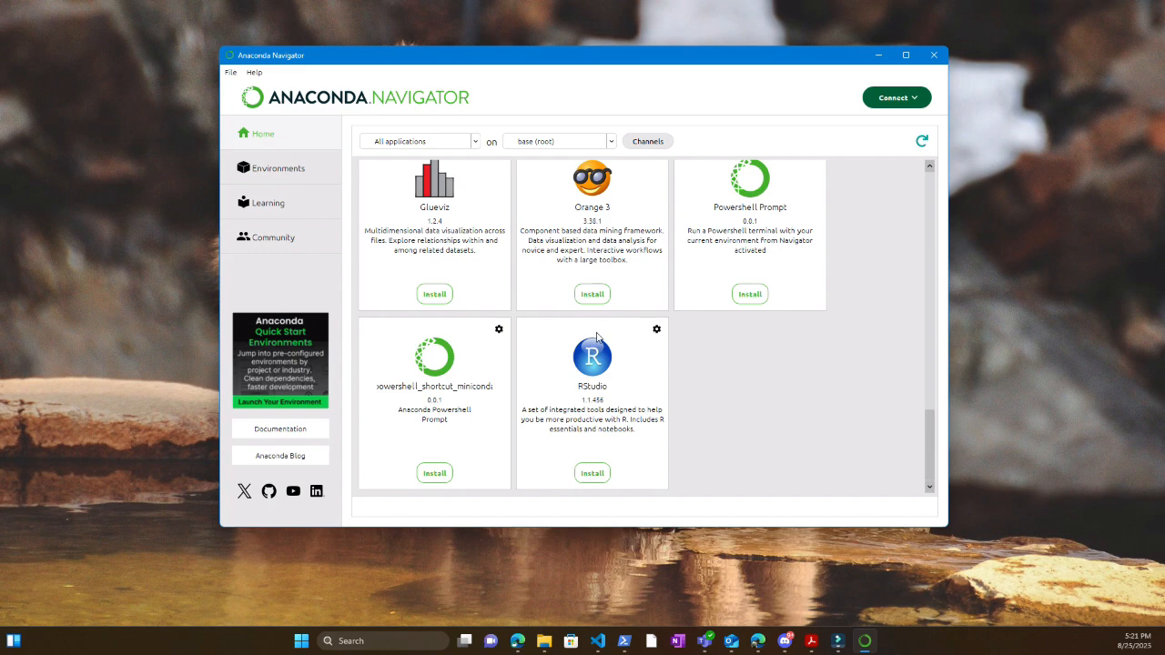
click(594, 475)
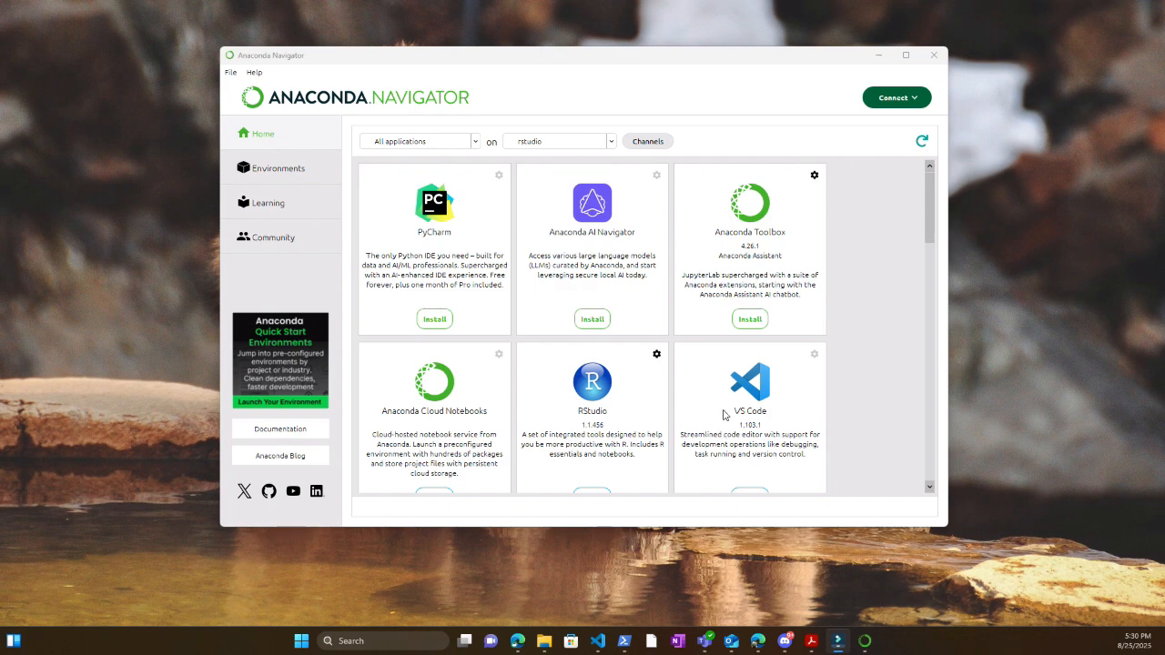
Step: Launch RStudio from the rstudio environment in Anaconda Navigator and ignore the offered RStudio update
scroll(665, 289, down, 9)
scroll(667, 303, up, 4)
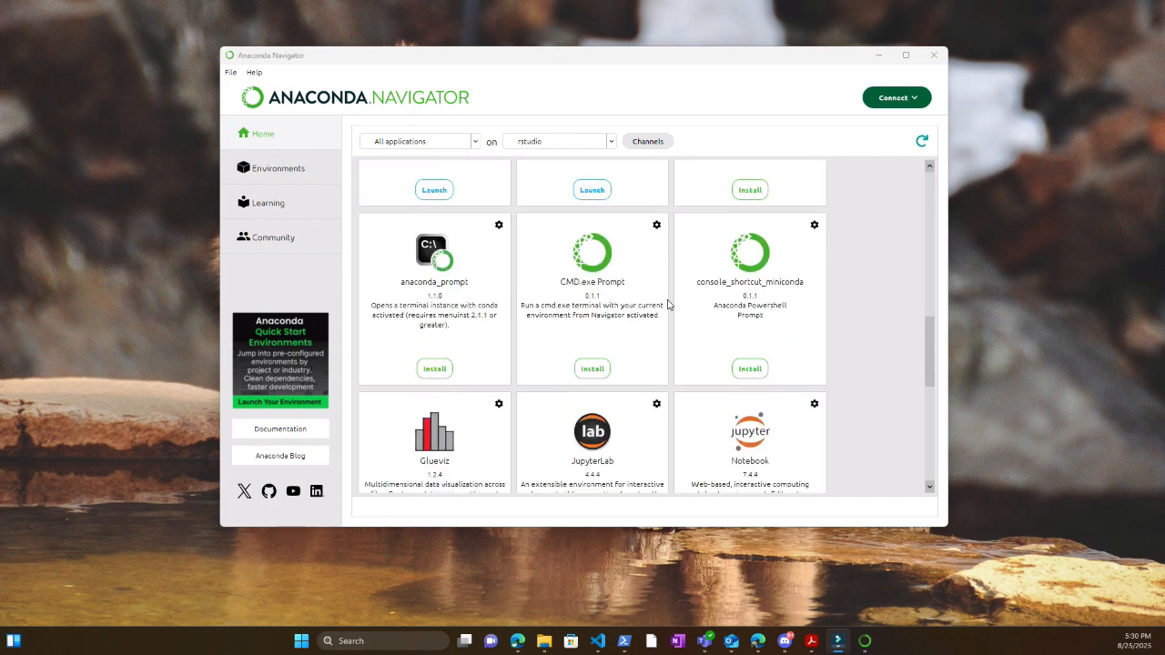
scroll(667, 304, up, 3)
scroll(666, 306, up, 3)
scroll(661, 307, down, 3)
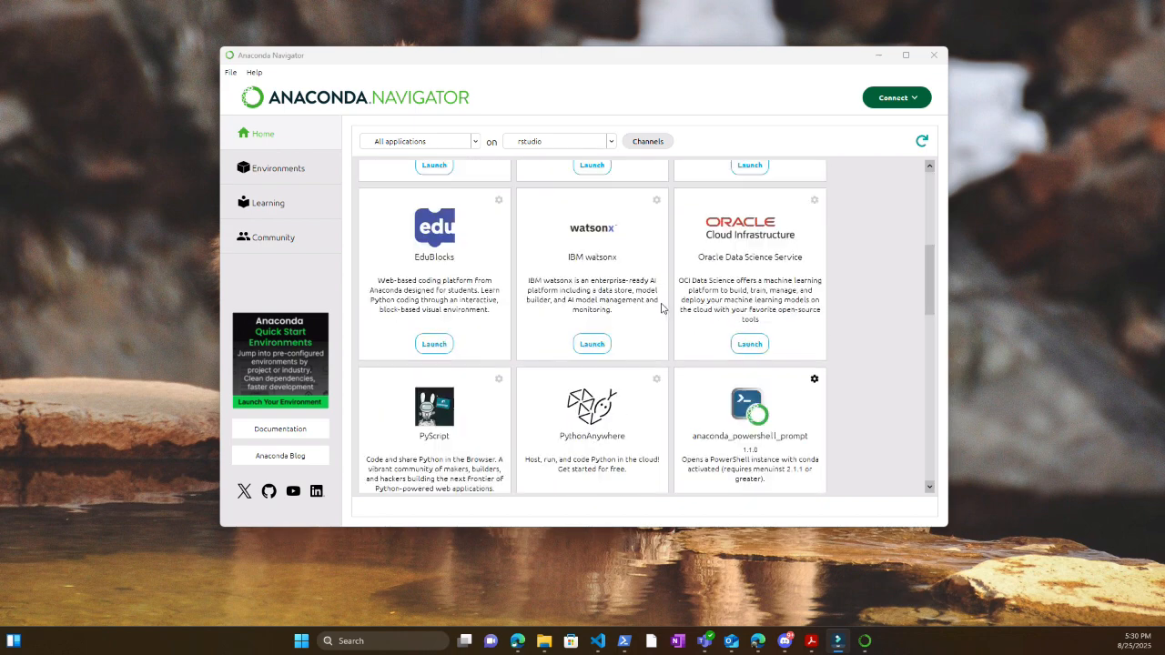
scroll(661, 307, up, 3)
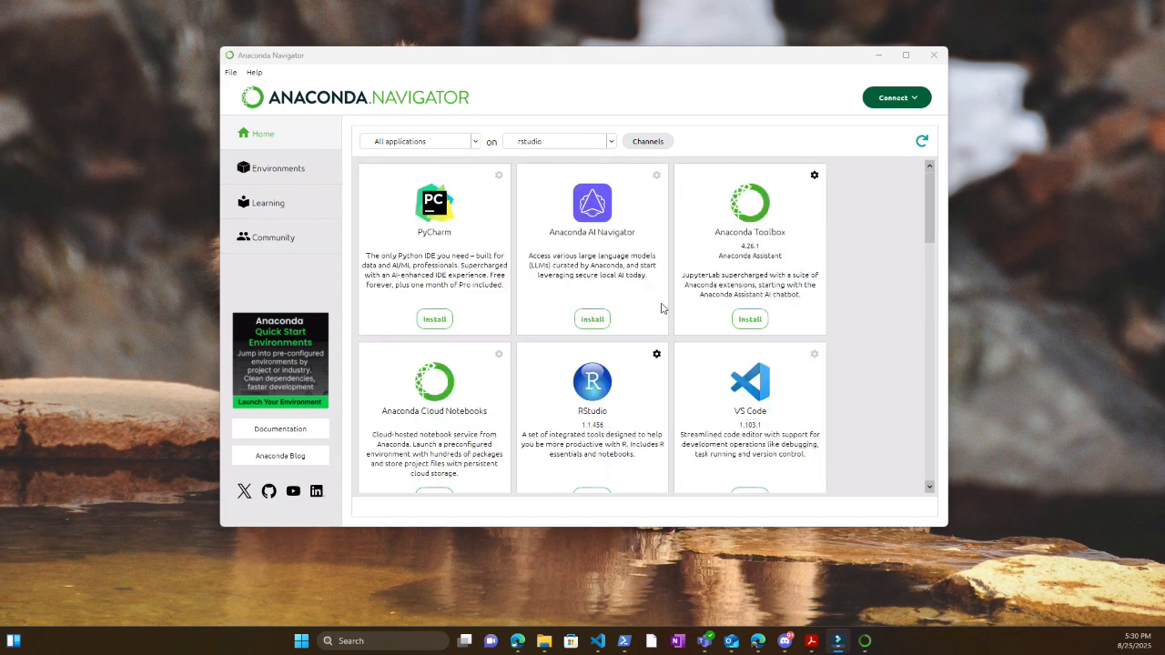
click(930, 488)
click(606, 325)
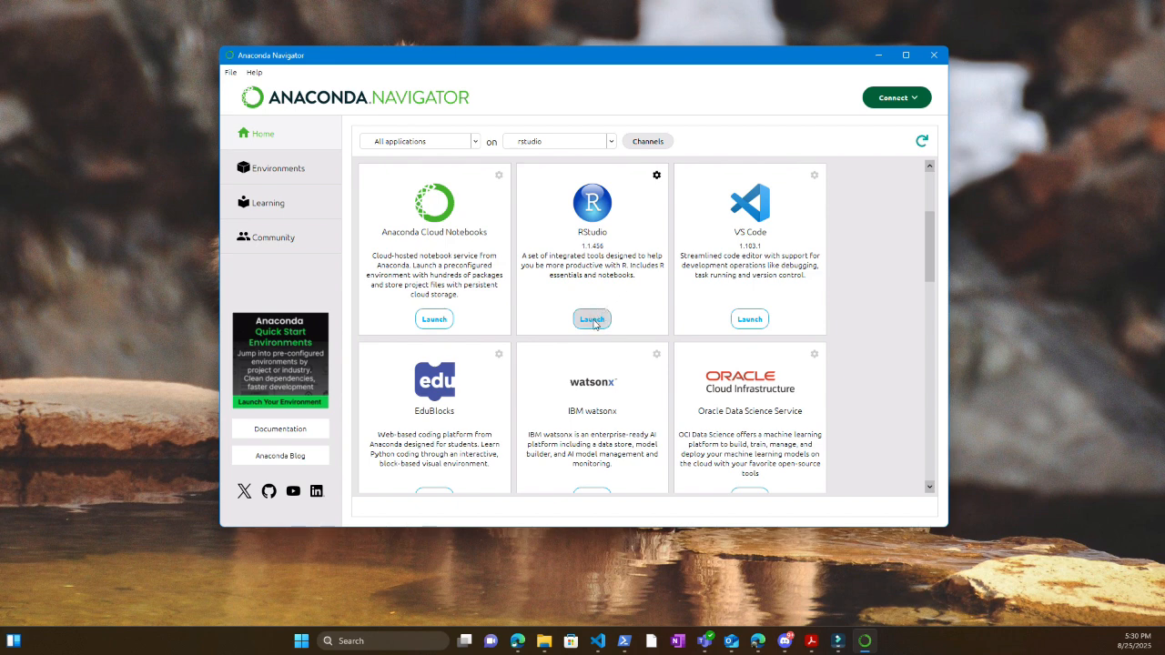
click(593, 319)
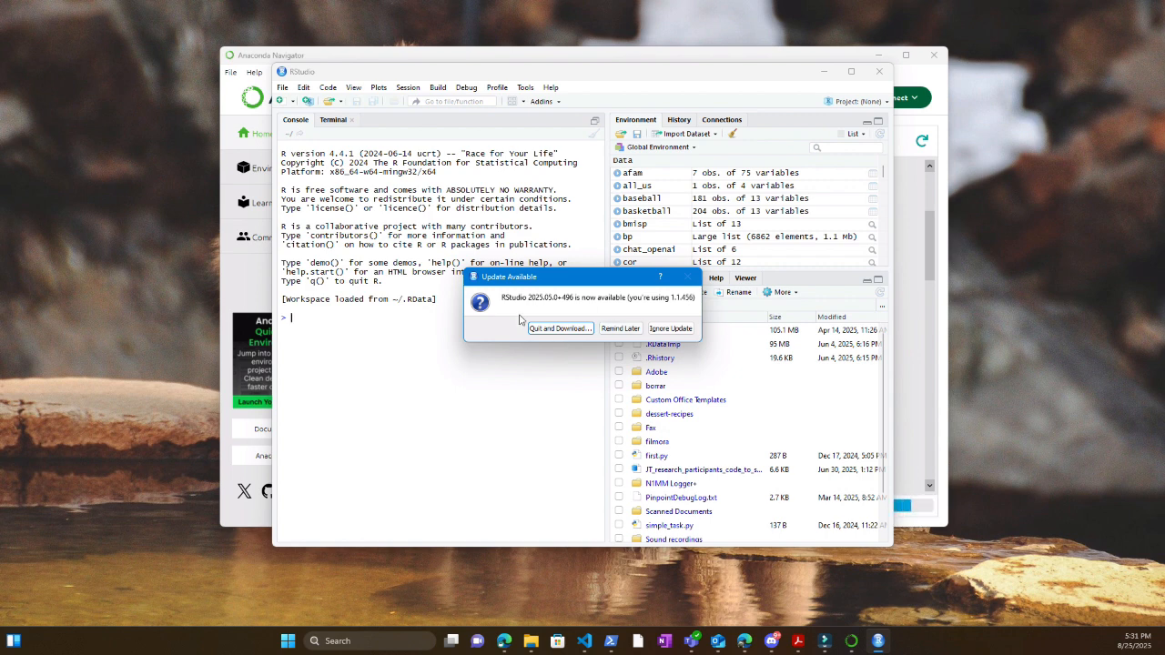
click(665, 331)
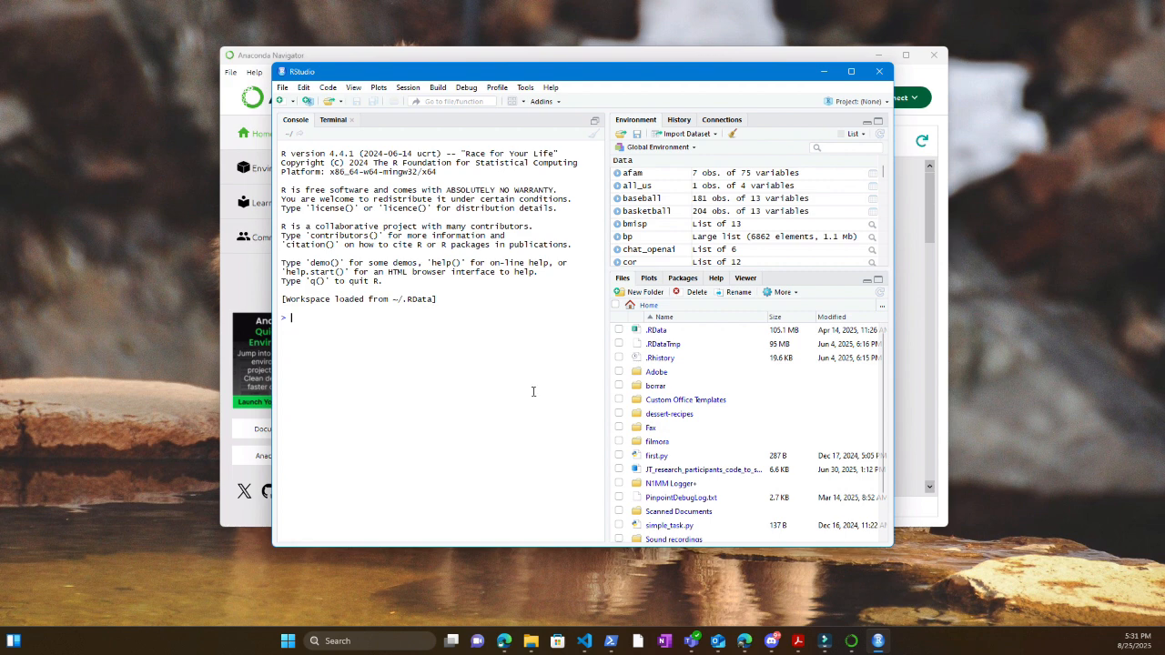
Step: Close RStudio and quit Anaconda Navigator, choosing not to show the quit confirmation again
click(879, 73)
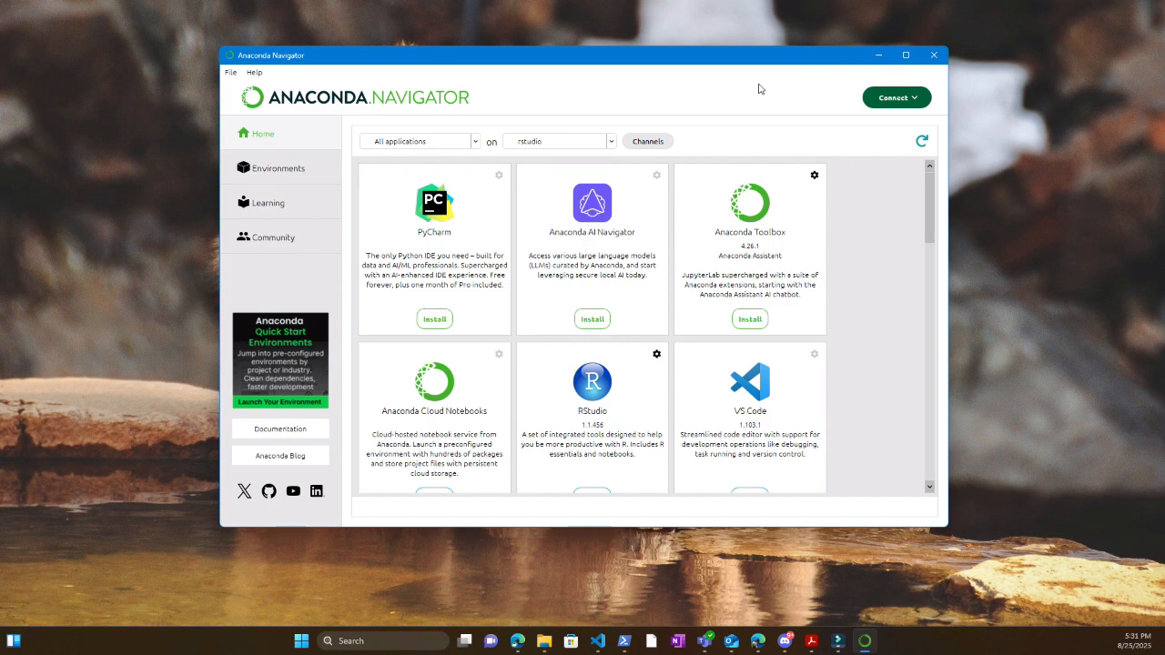
click(933, 55)
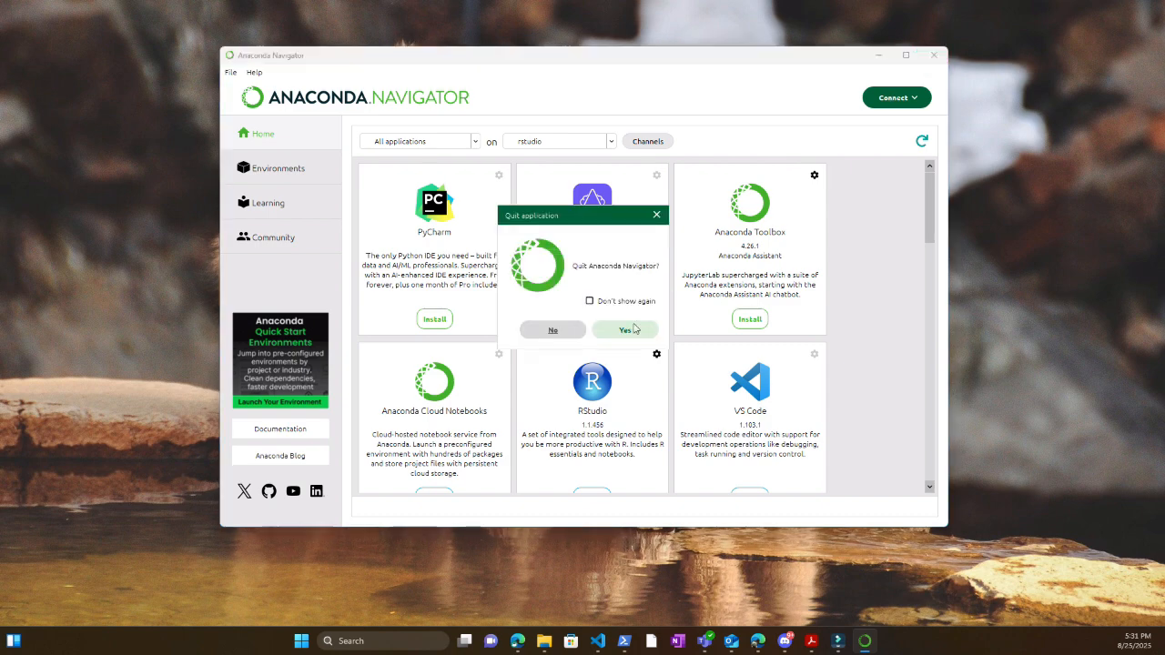
click(588, 301)
click(622, 330)
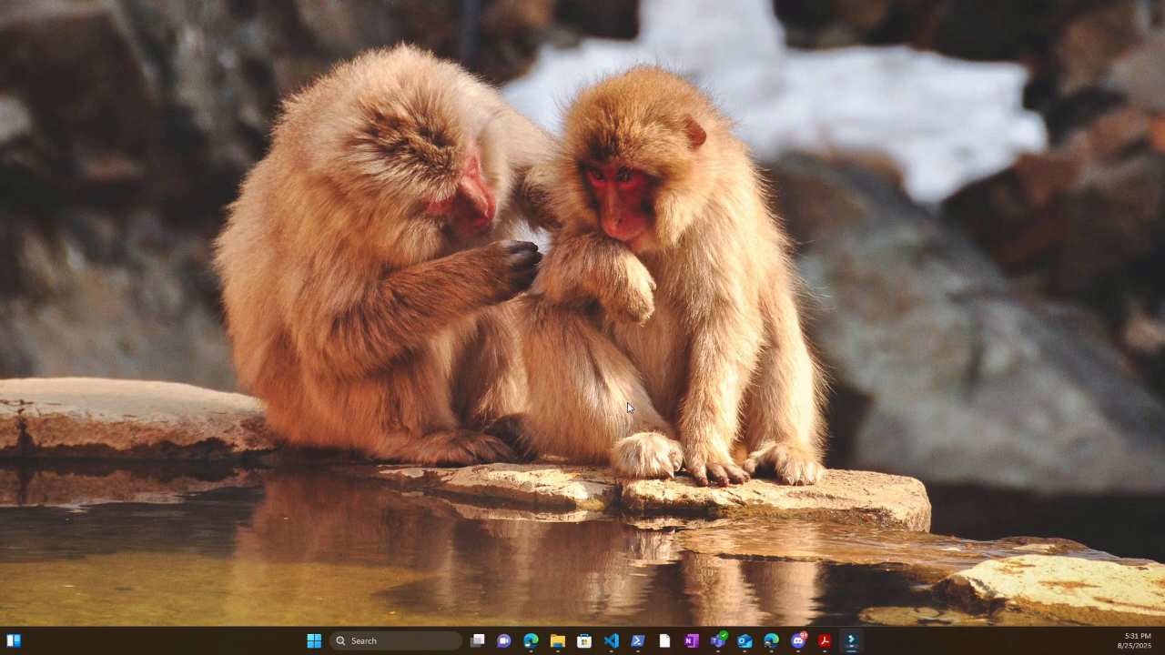
Step: Launch RStudio Desktop (rstudio) from the recently added apps in Windows
click(314, 641)
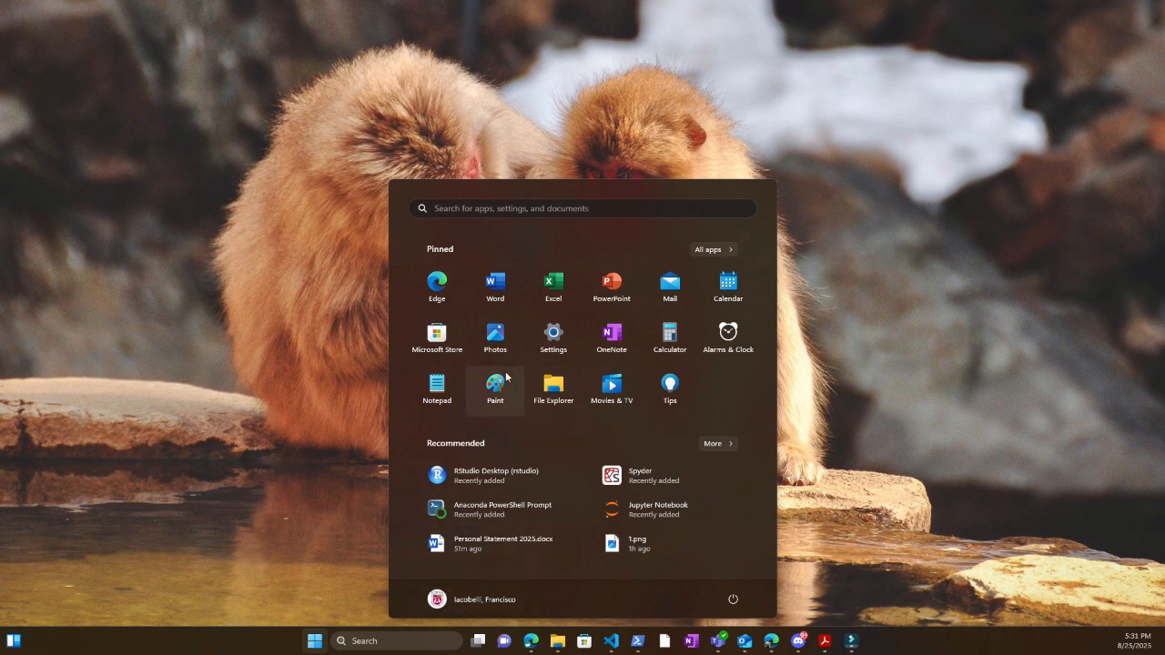
click(492, 475)
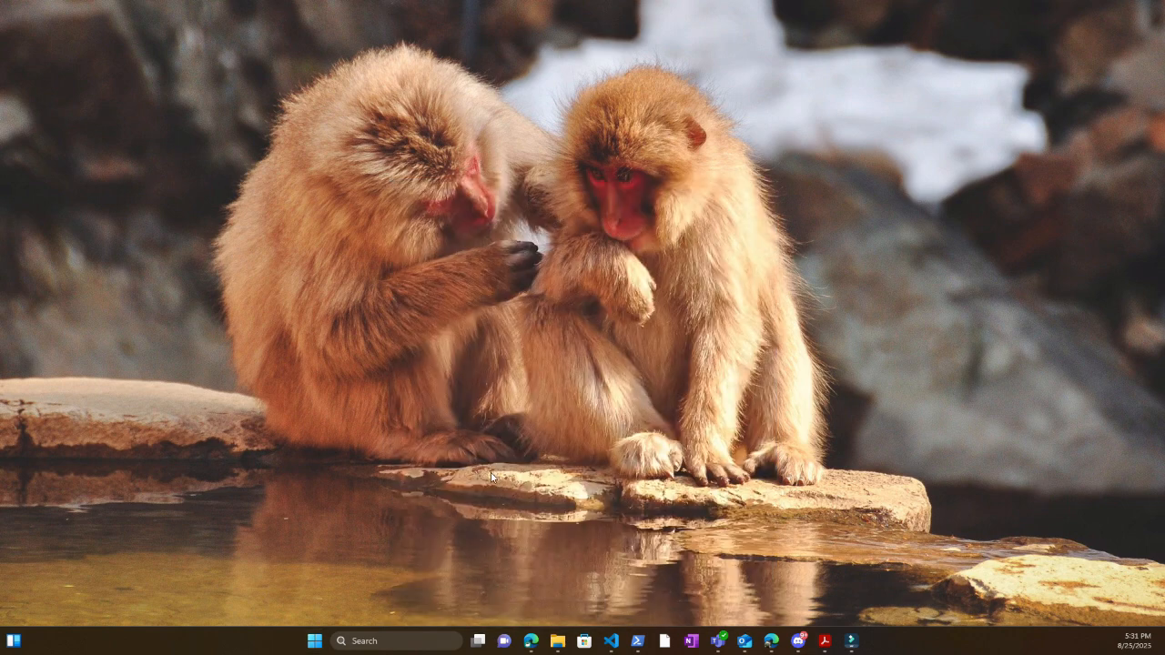